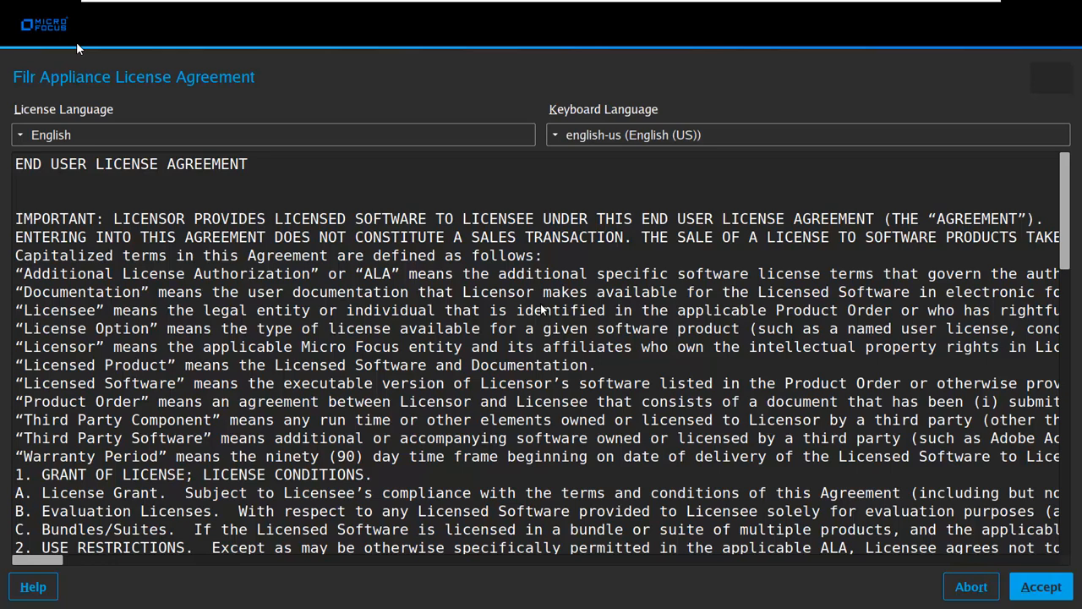
# Set the keyboard language to english-uk (English (UK)) and accept the Filr appliance license agreement
pyautogui.click(681, 135)
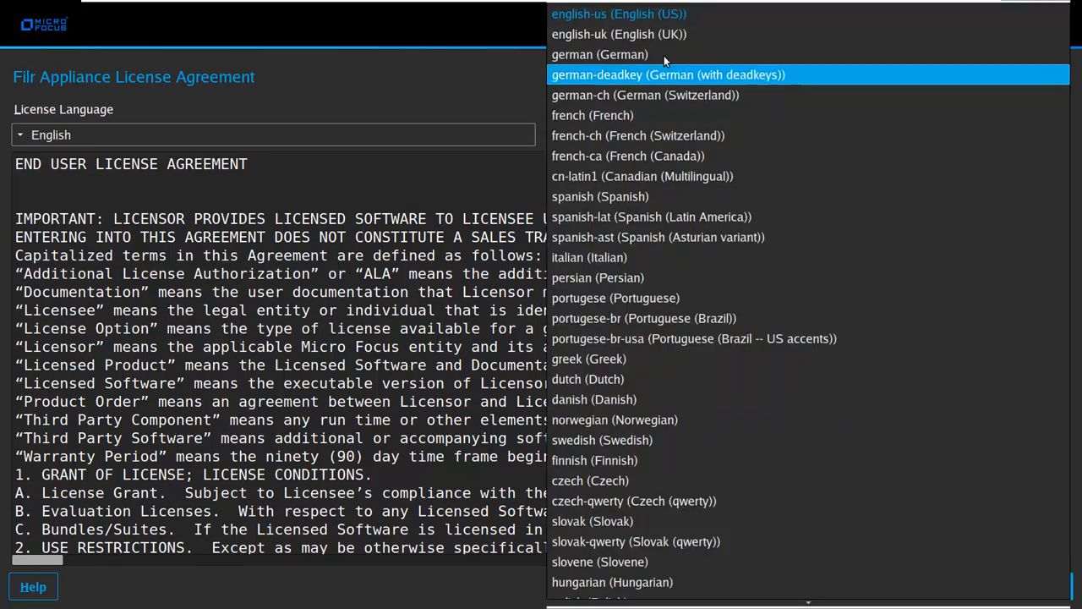
pyautogui.click(678, 34)
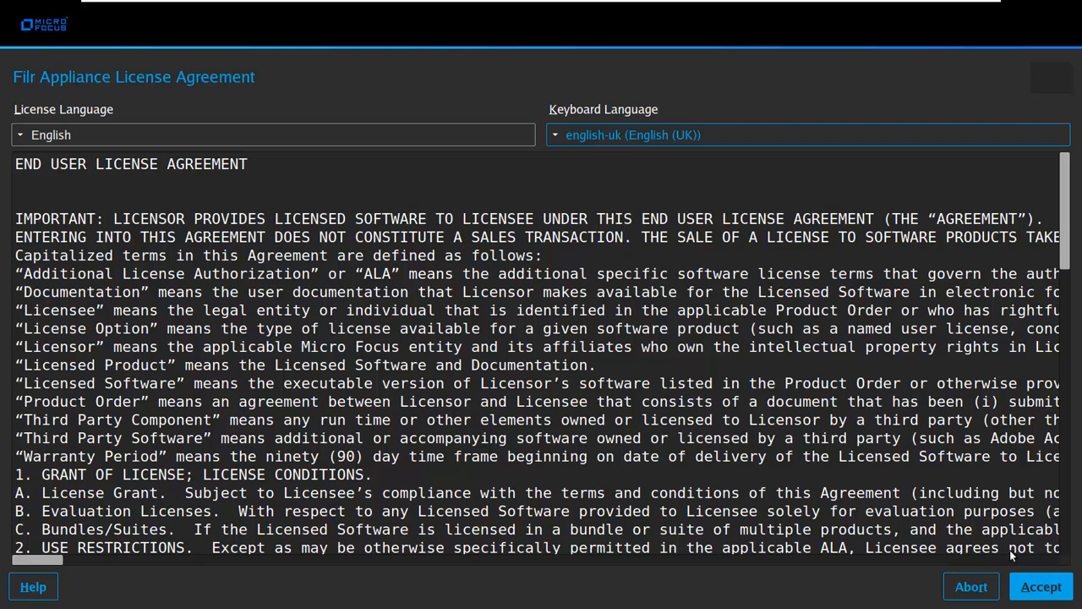
pyautogui.click(1031, 588)
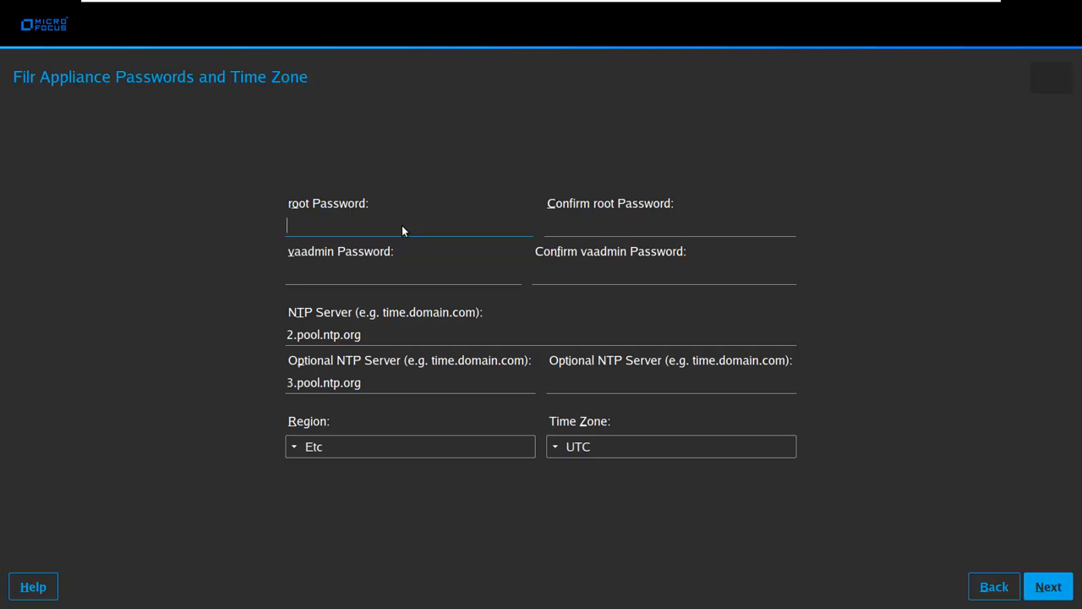
# Enter and confirm the root password and the vaadmin password for the appliance
pyautogui.write('******')
pyautogui.press('Tab')
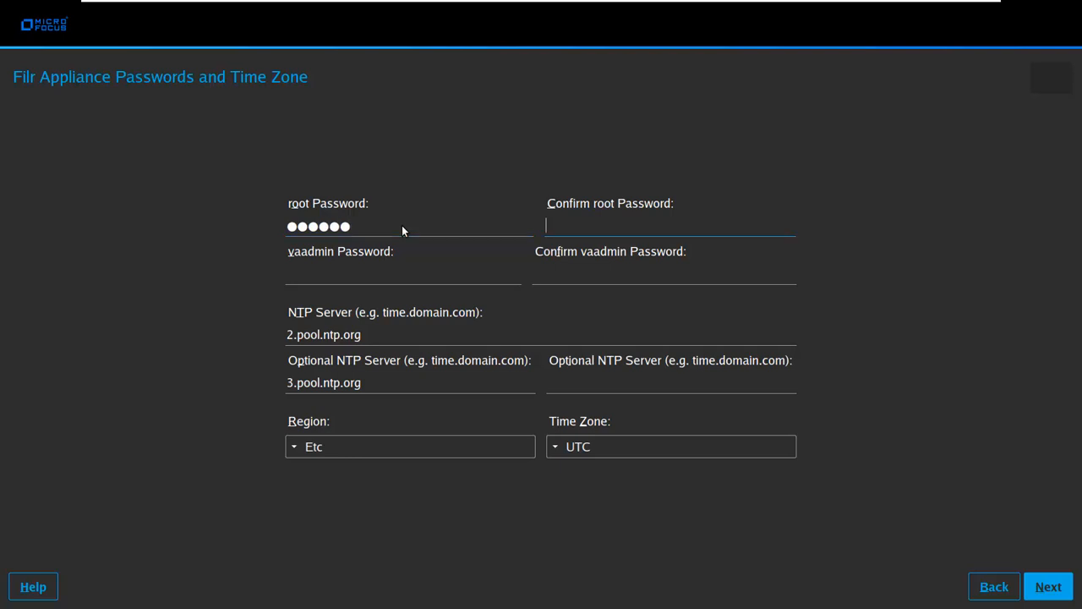
pyautogui.write('******')
pyautogui.press('Tab')
pyautogui.write('******')
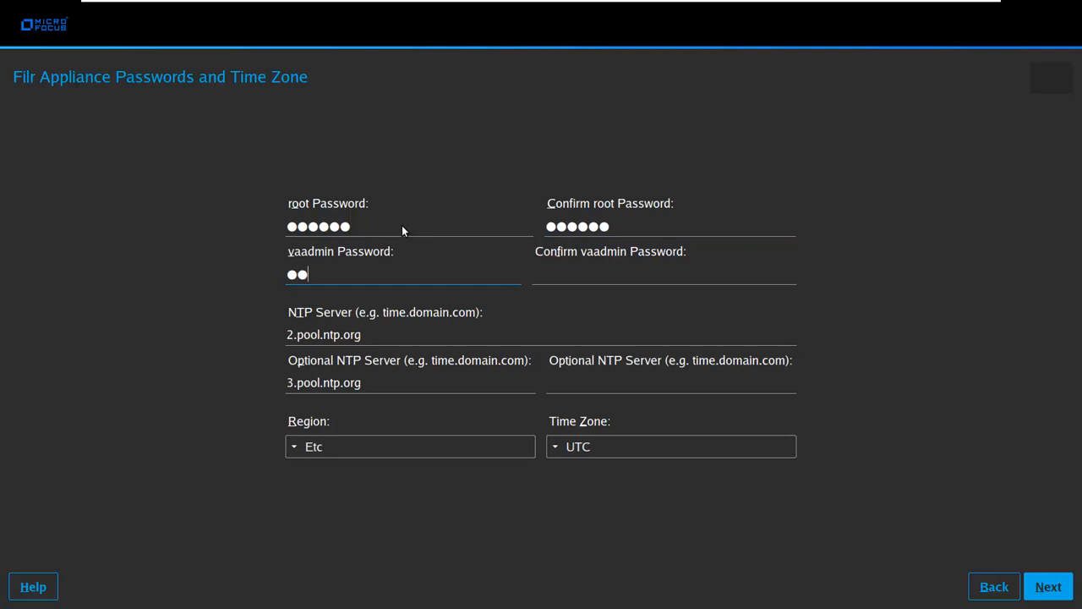
pyautogui.press('Tab')
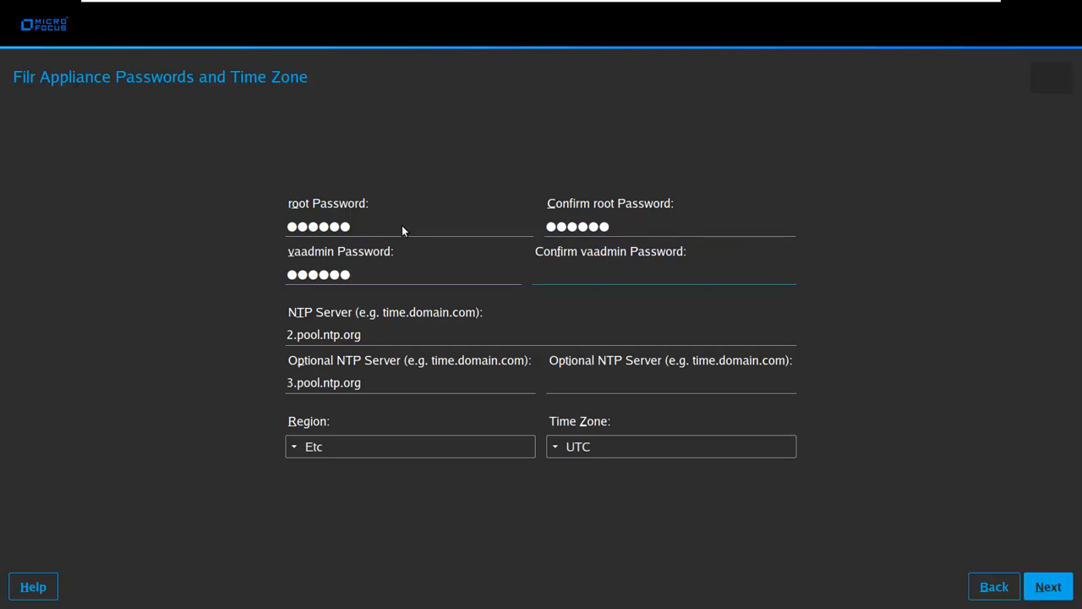
pyautogui.write('******')
pyautogui.press('Tab')
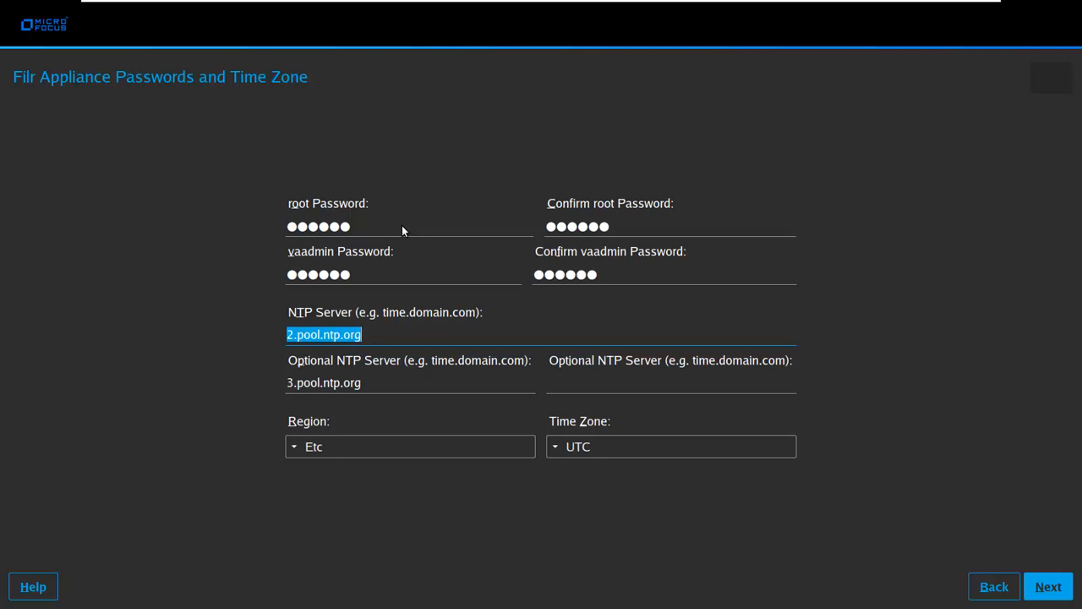
# Keep the default NTP servers, set the region to Europe and the time zone to United Kingdom, and continue to the network settings
pyautogui.press('Tab')
pyautogui.press('Tab')
pyautogui.press('Tab')
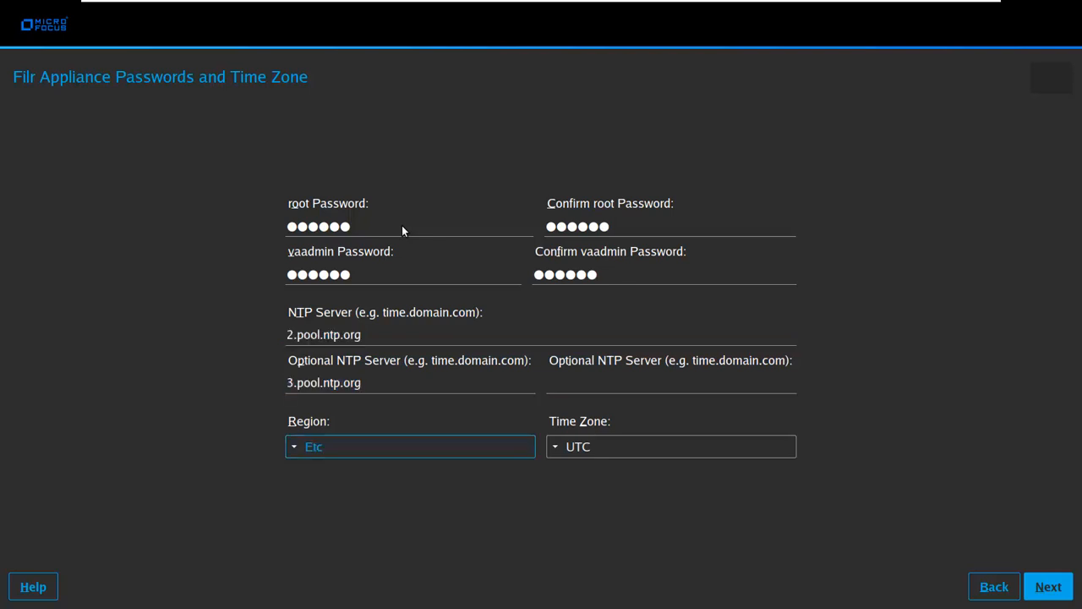
pyautogui.press('Down')
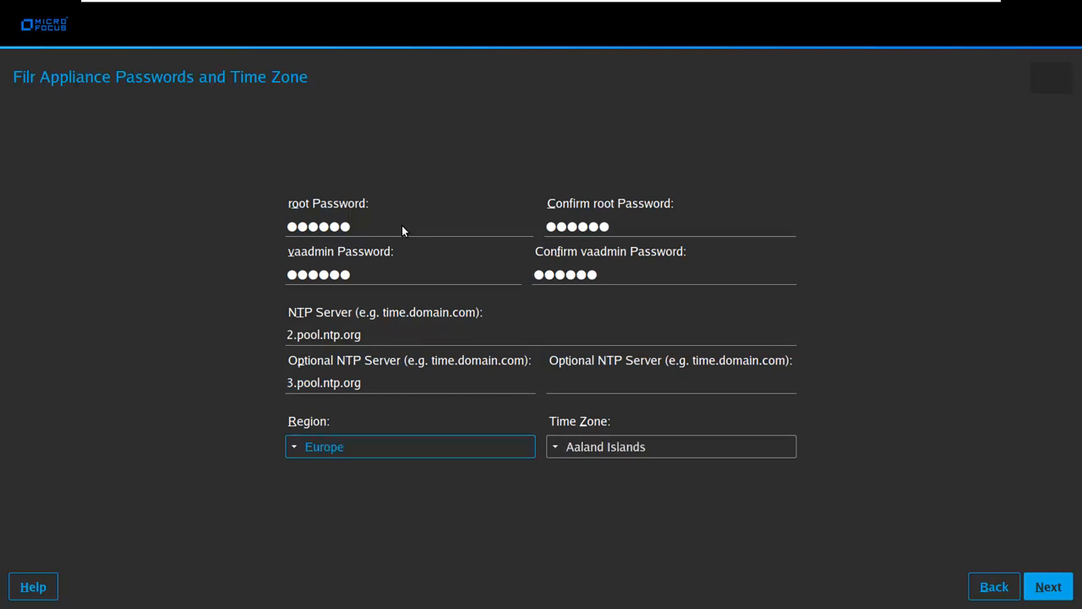
pyautogui.press('Tab')
pyautogui.press('u')
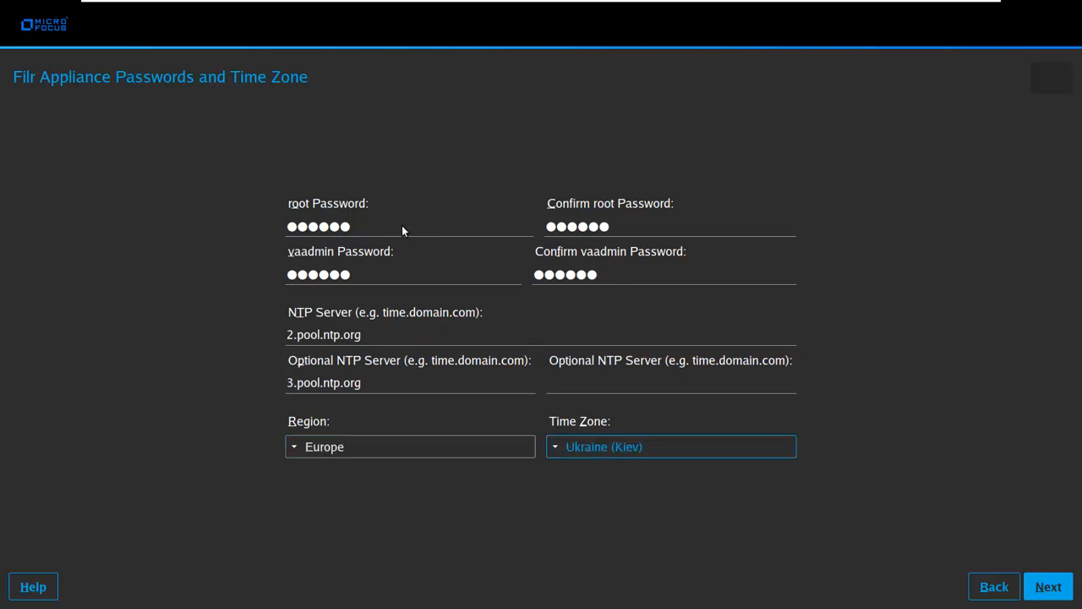
pyautogui.press('u')
pyautogui.press('u')
pyautogui.press('u')
pyautogui.press('Tab')
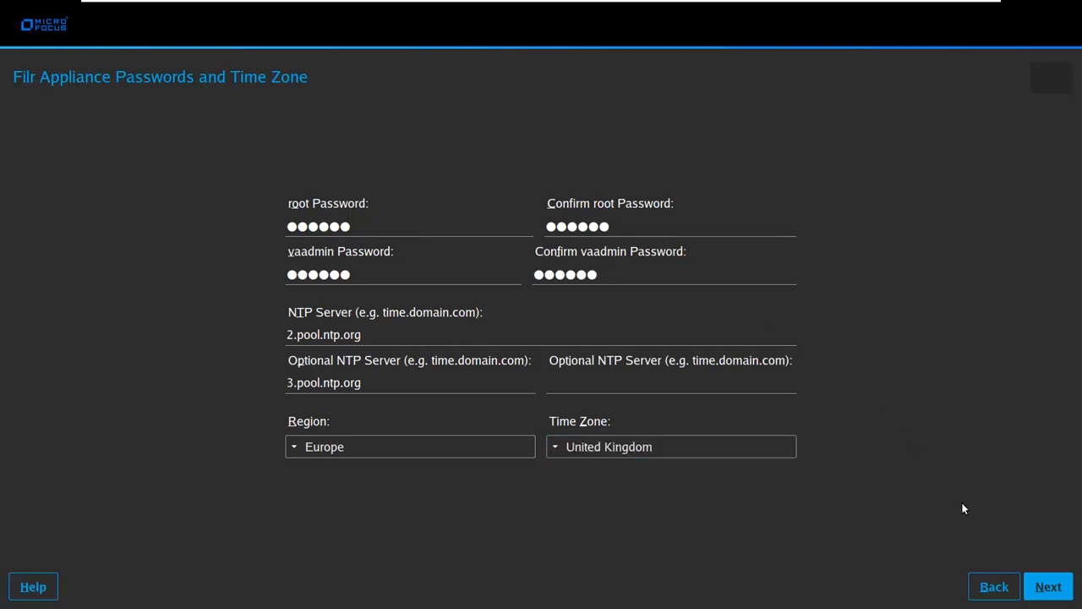
pyautogui.click(1049, 592)
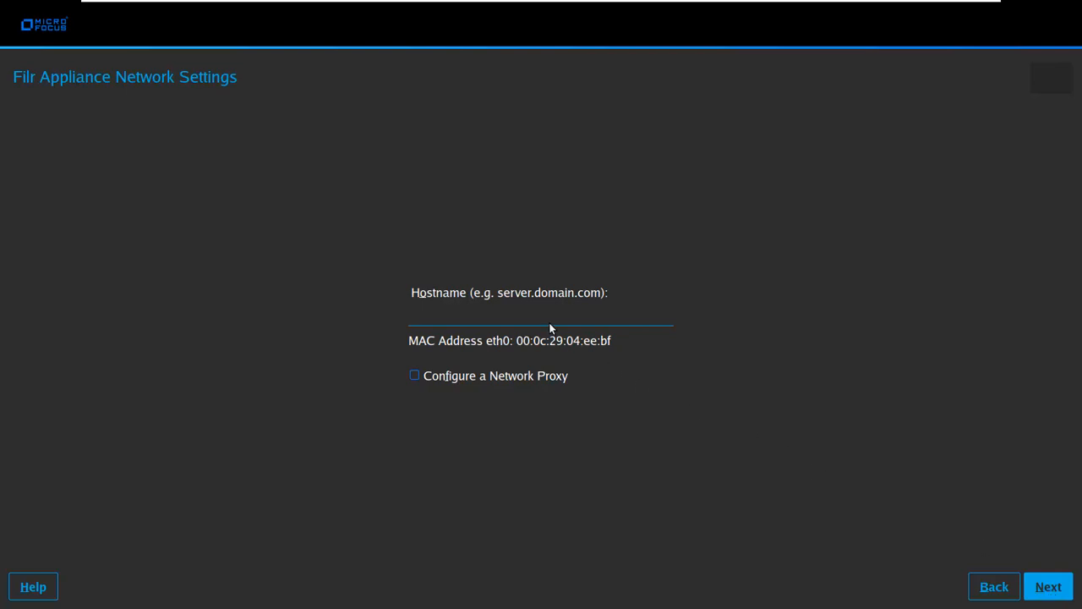
# Set the appliance hostname to filrshare.mydemo.biz without a network proxy and continue to the IP settings
pyautogui.write('F')
pyautogui.press('BackSpace')
pyautogui.write('filrshare.mydemo.biz')
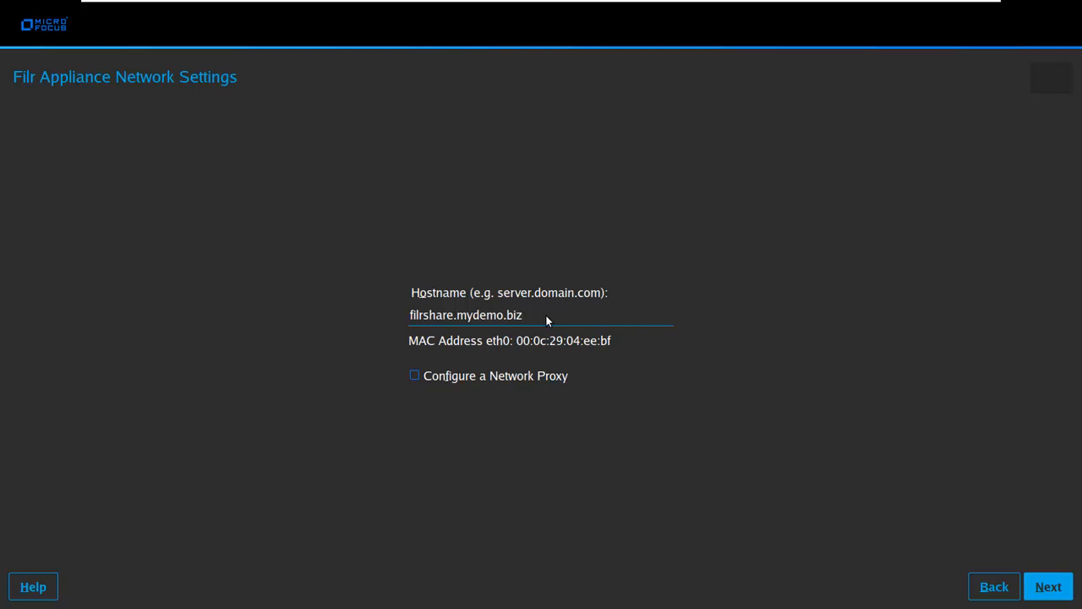
pyautogui.click(1054, 592)
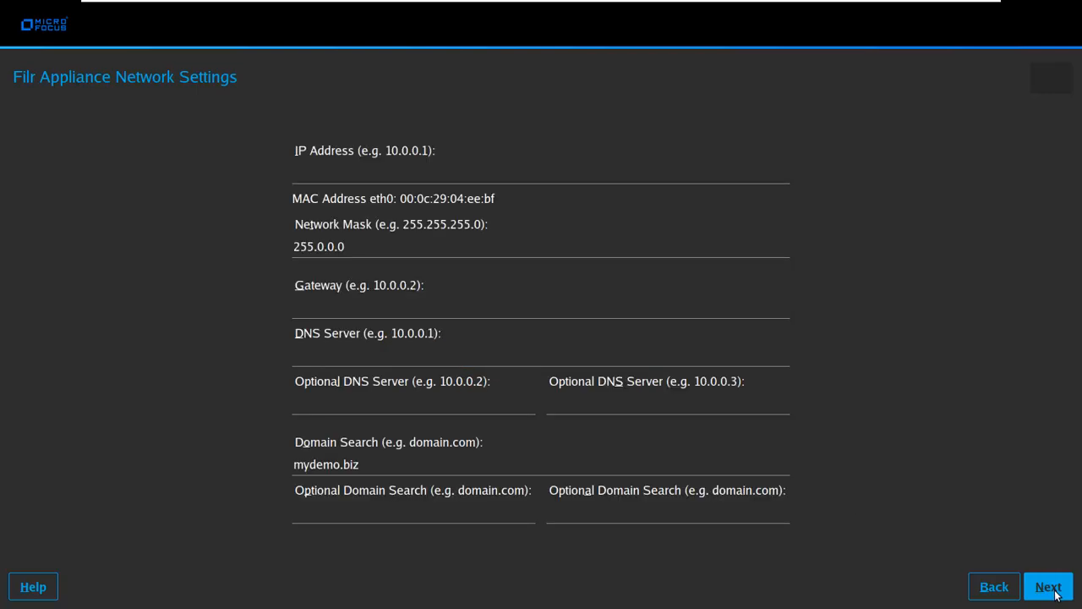
# Set the appliance's IP address to 172.17.2.79 and the network mask to 255.255.255.0
pyautogui.click(352, 179)
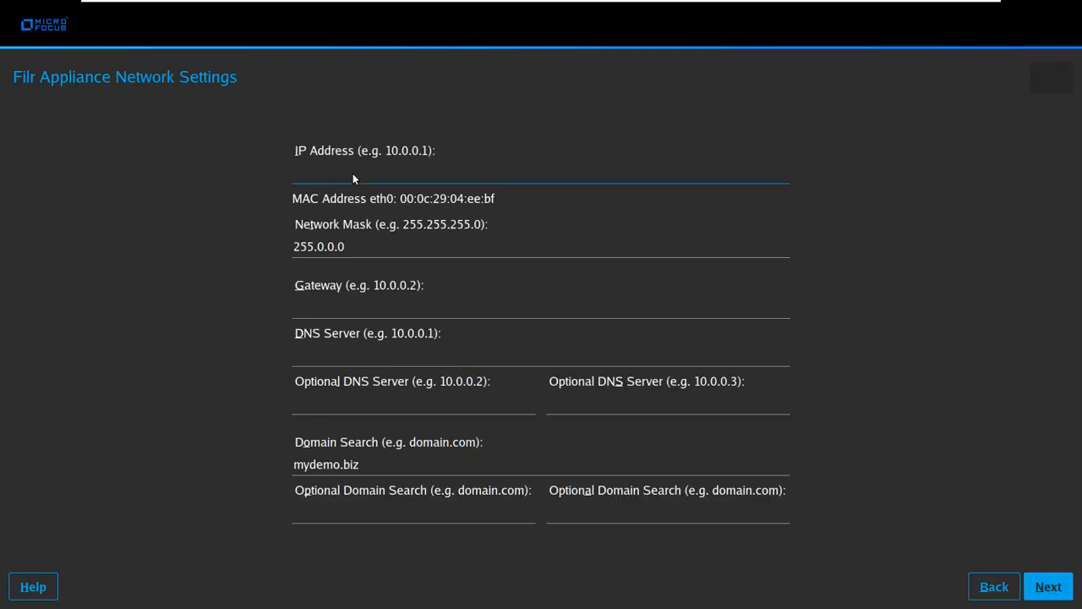
pyautogui.write('172.17.2.79')
pyautogui.press('Tab')
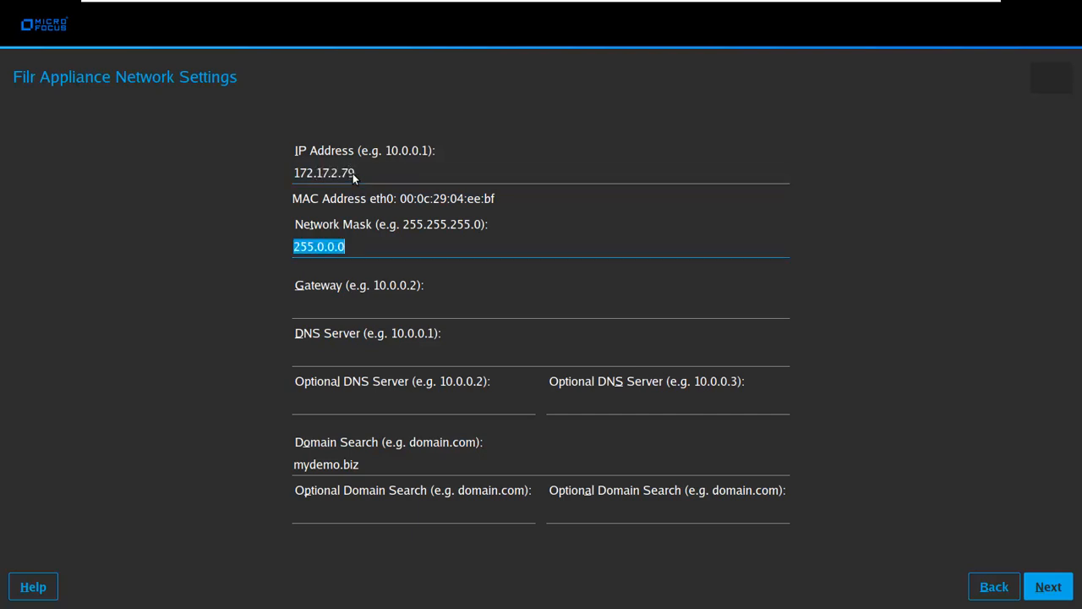
pyautogui.write('255.2')
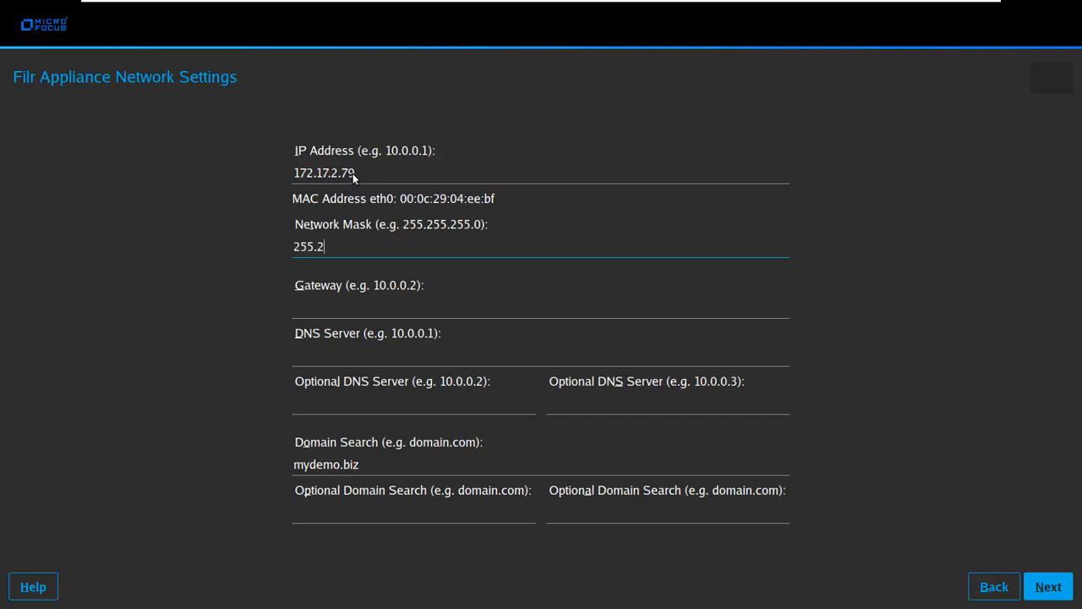
pyautogui.write('55.255.0')
# Set the gateway to 172.17.2.1, the DNS server to 172.17.2.251 and the first optional DNS server to 8.8.8.8, and submit the network settings
pyautogui.click(373, 310)
pyautogui.write('172')
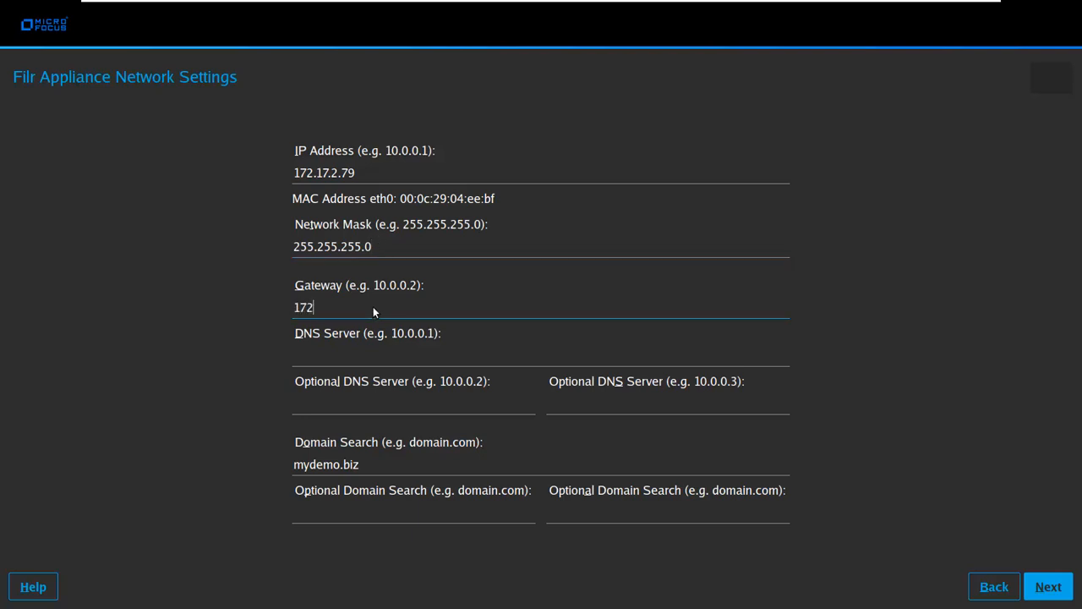
pyautogui.write('.17.2.1')
pyautogui.press('Tab')
pyautogui.write('1')
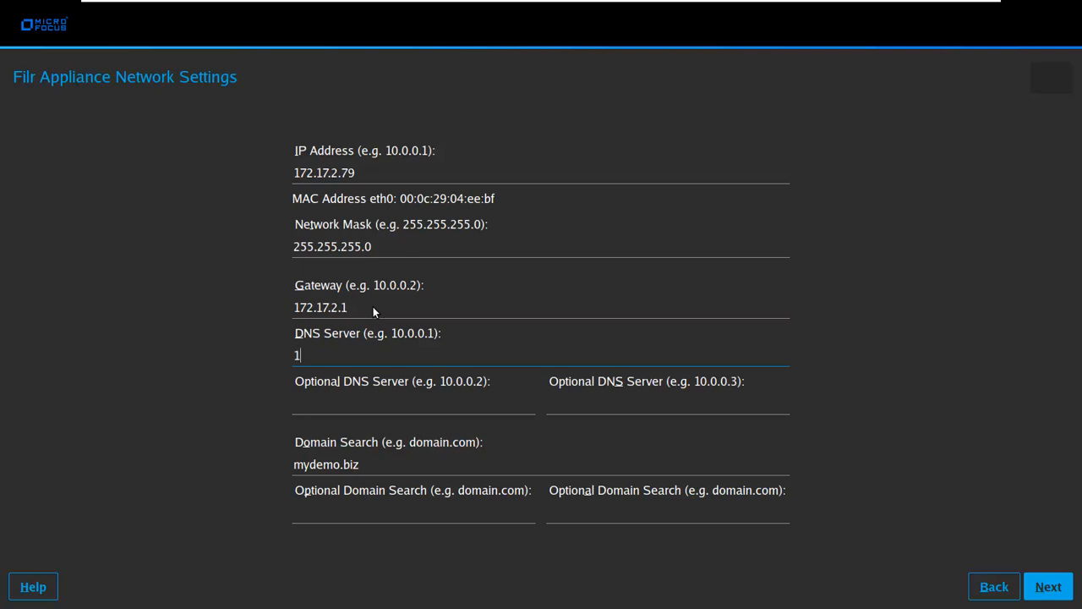
pyautogui.write('72.17.2.251')
pyautogui.click(359, 403)
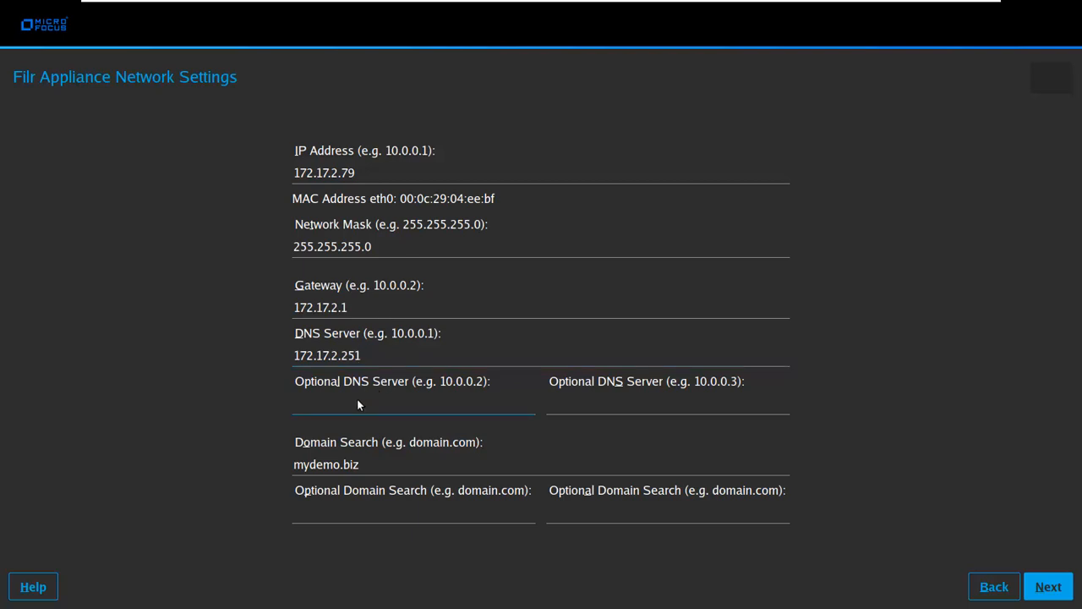
pyautogui.write('8.8.8.8')
pyautogui.click(1048, 587)
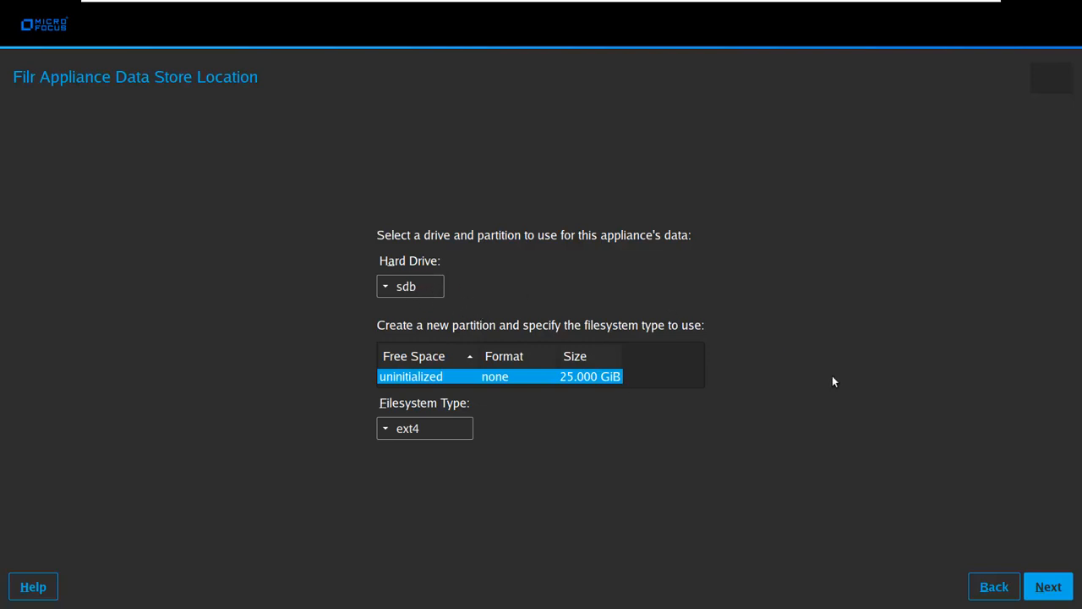
# Use the sdb drive with the ext4 filesystem for the appliance's data store and continue
pyautogui.click(430, 429)
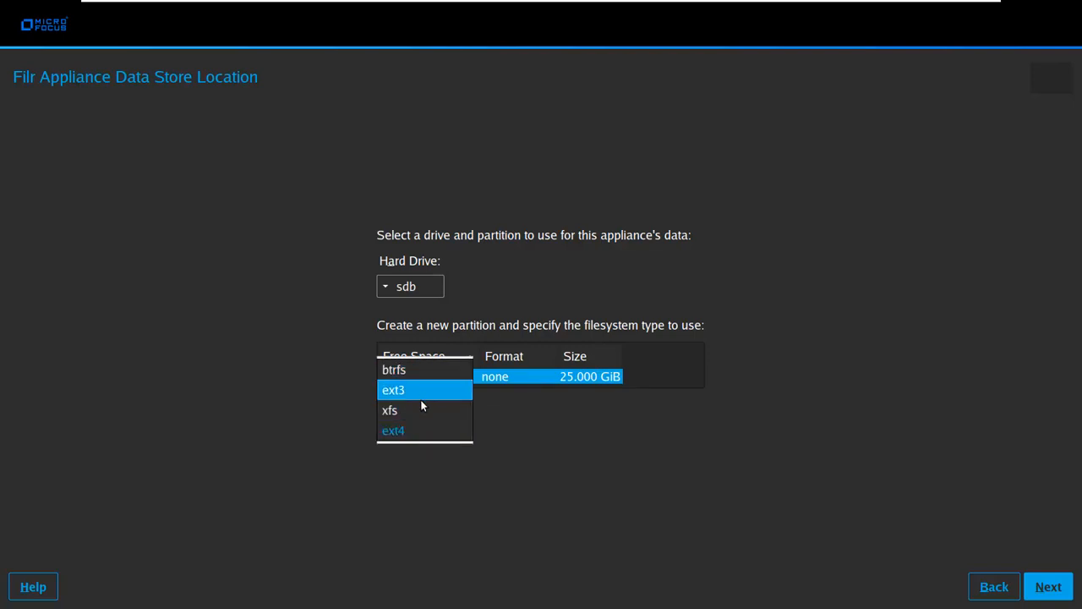
pyautogui.click(423, 431)
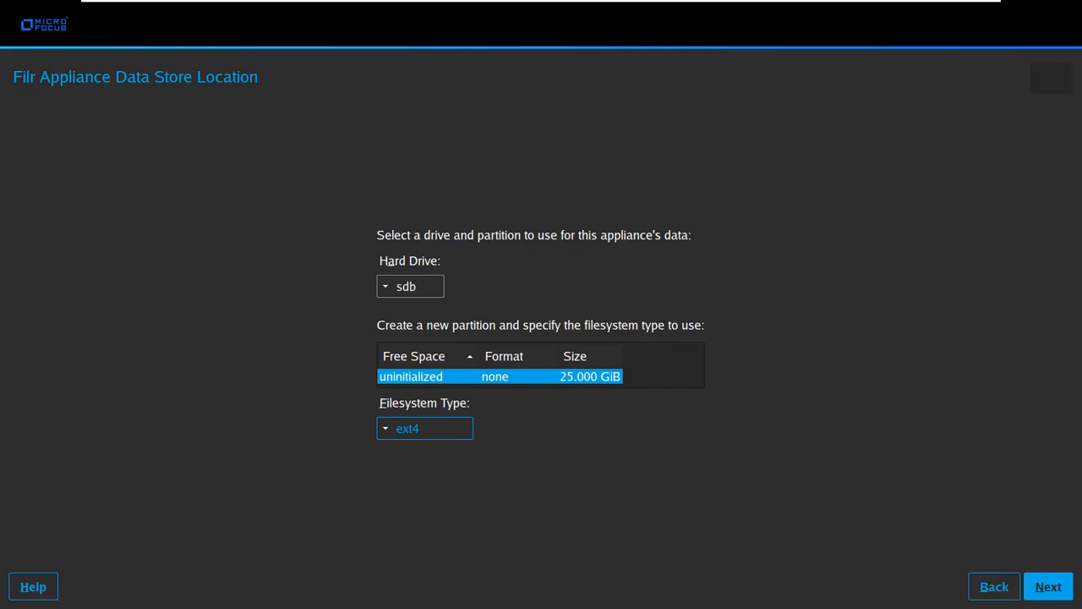
pyautogui.click(1054, 590)
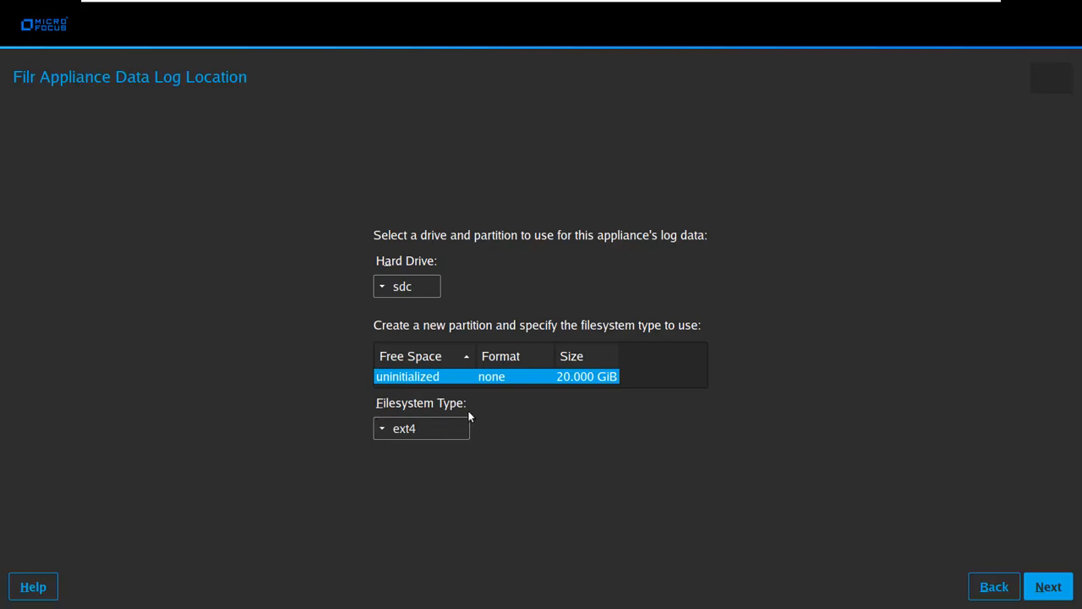
# Accept sdc with ext4 for the log data and choose the all-in-one deployment with No Remote Storage
pyautogui.click(1047, 588)
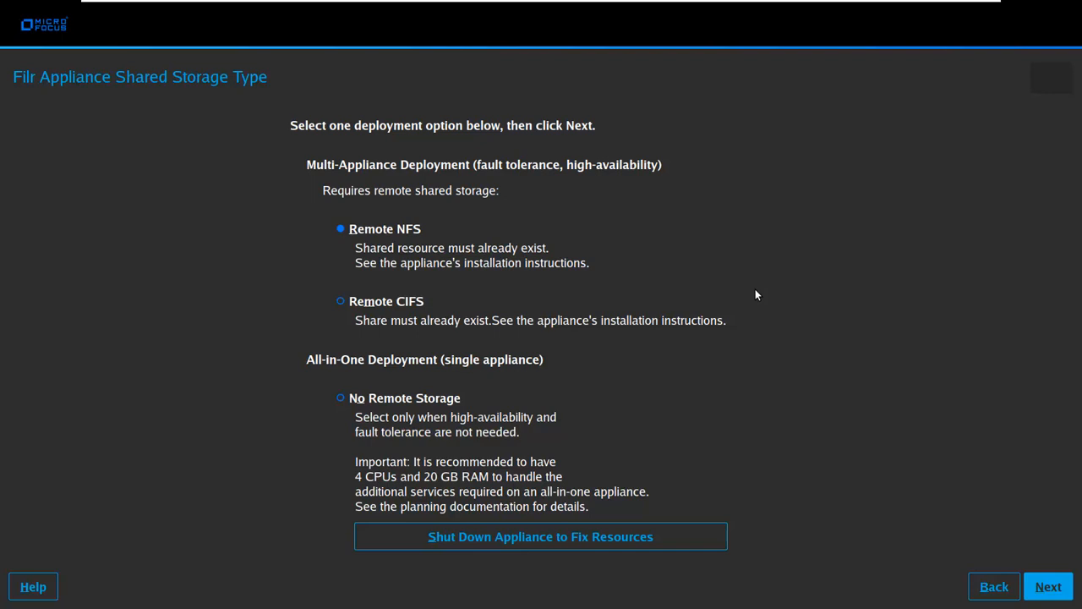
pyautogui.click(340, 399)
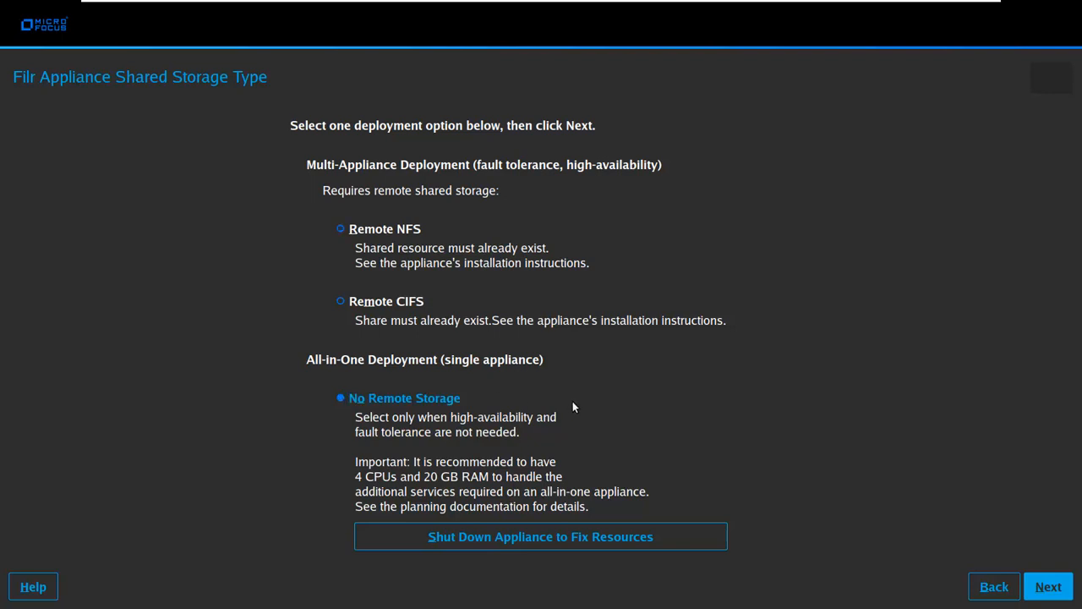
pyautogui.click(1049, 587)
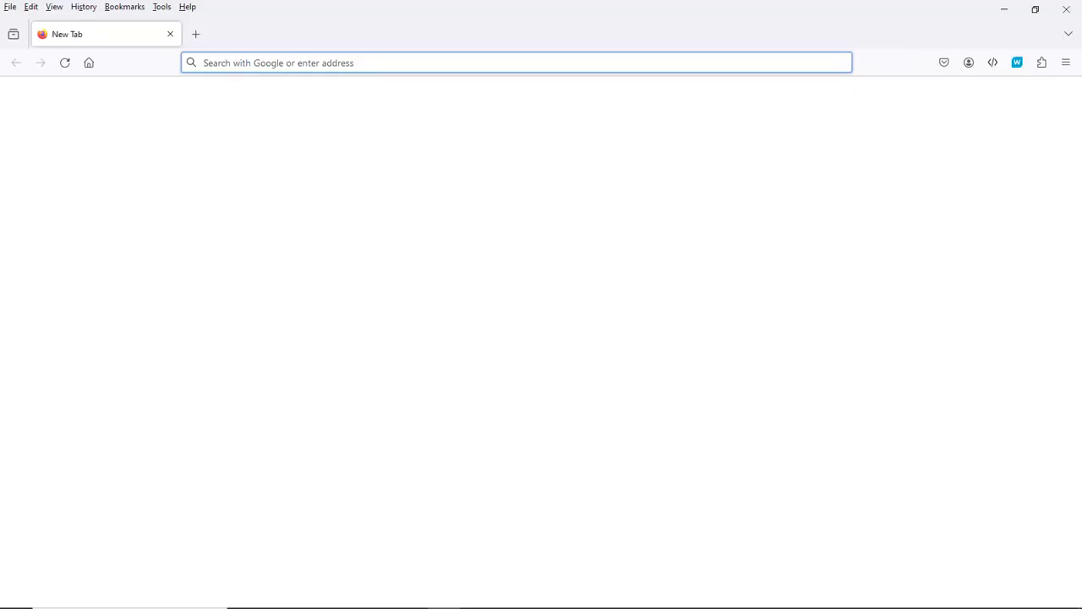
pyautogui.write('ht')
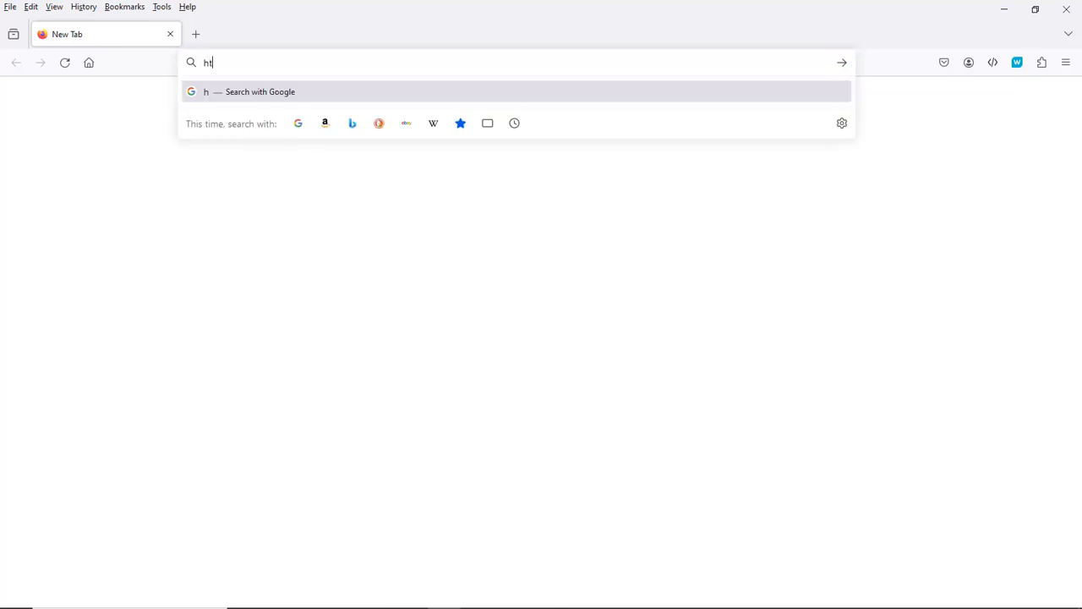
pyautogui.write('tps:')
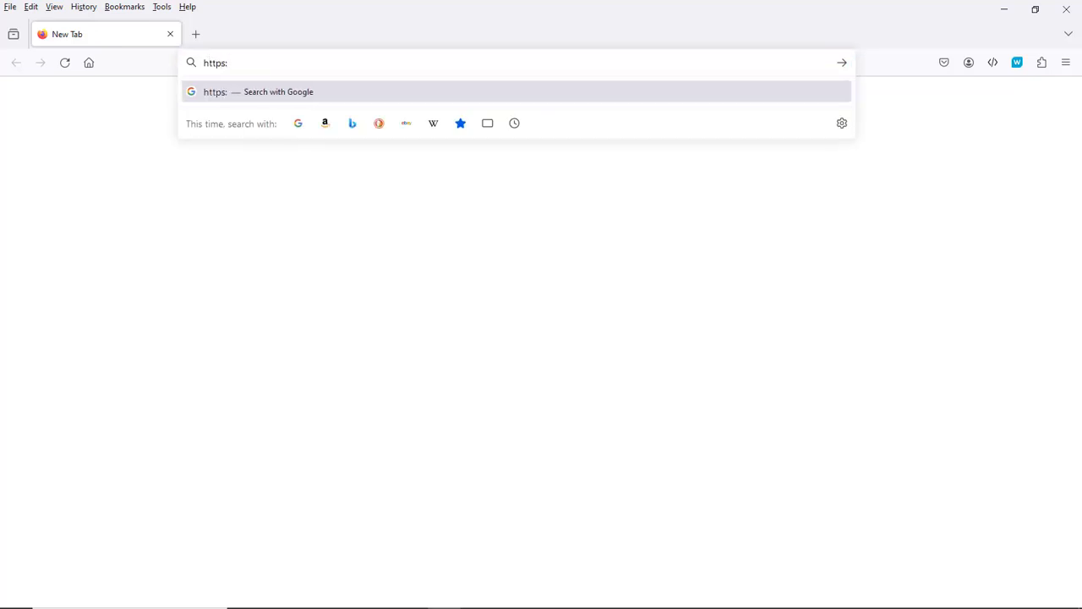
pyautogui.write('//17')
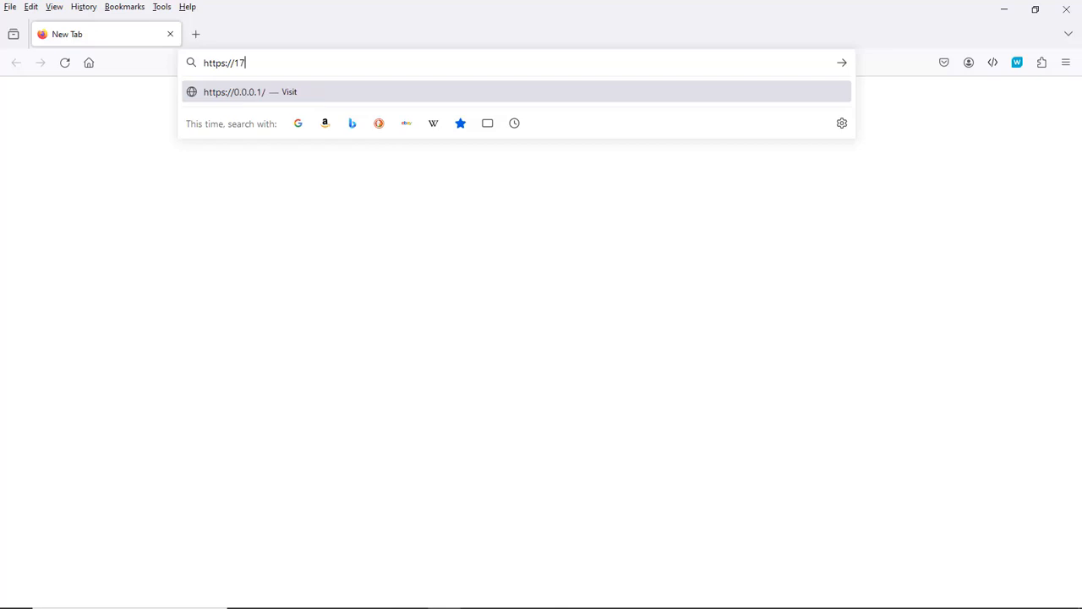
pyautogui.write('2.17.2.7')
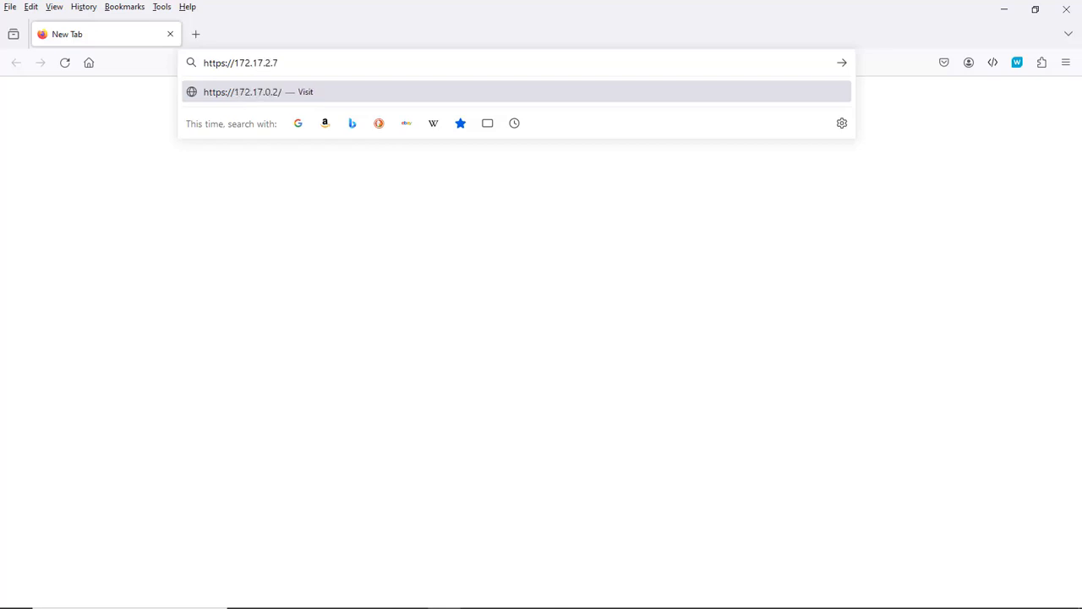
pyautogui.write('9')
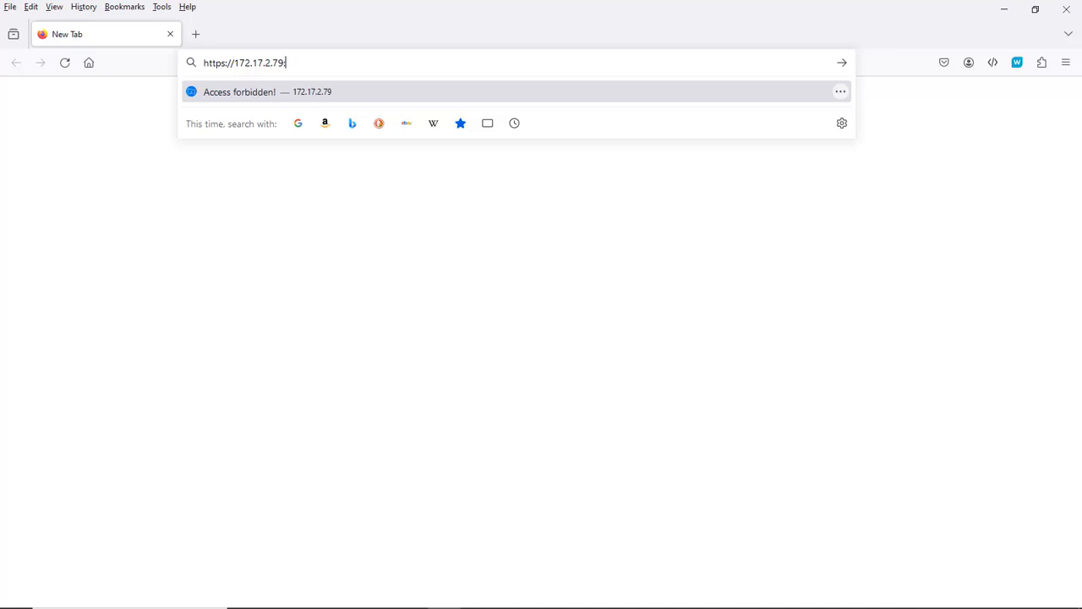
pyautogui.write(':9443')
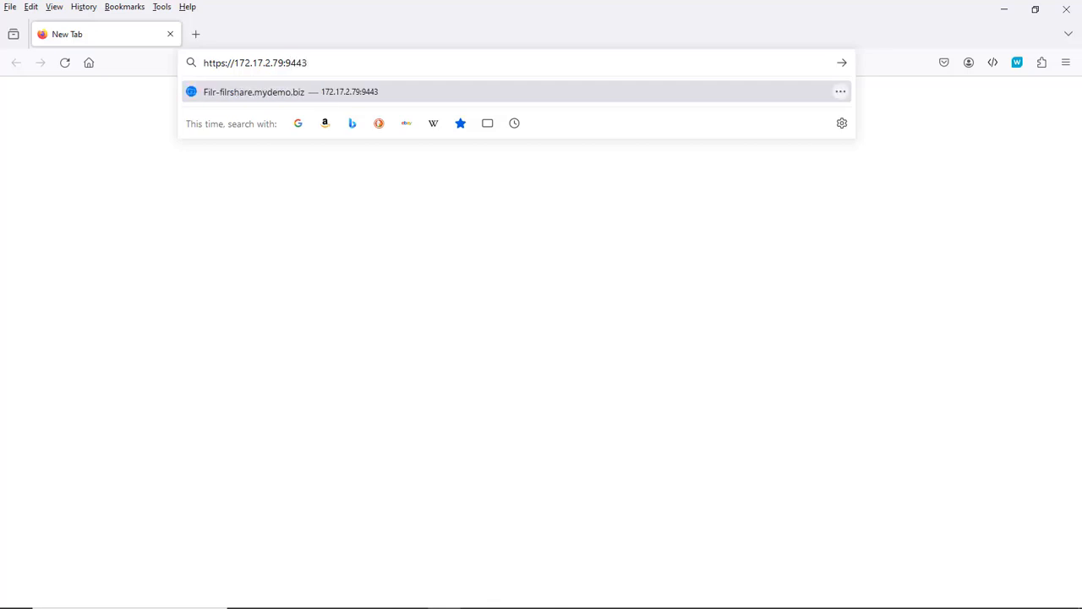
pyautogui.press('Return')
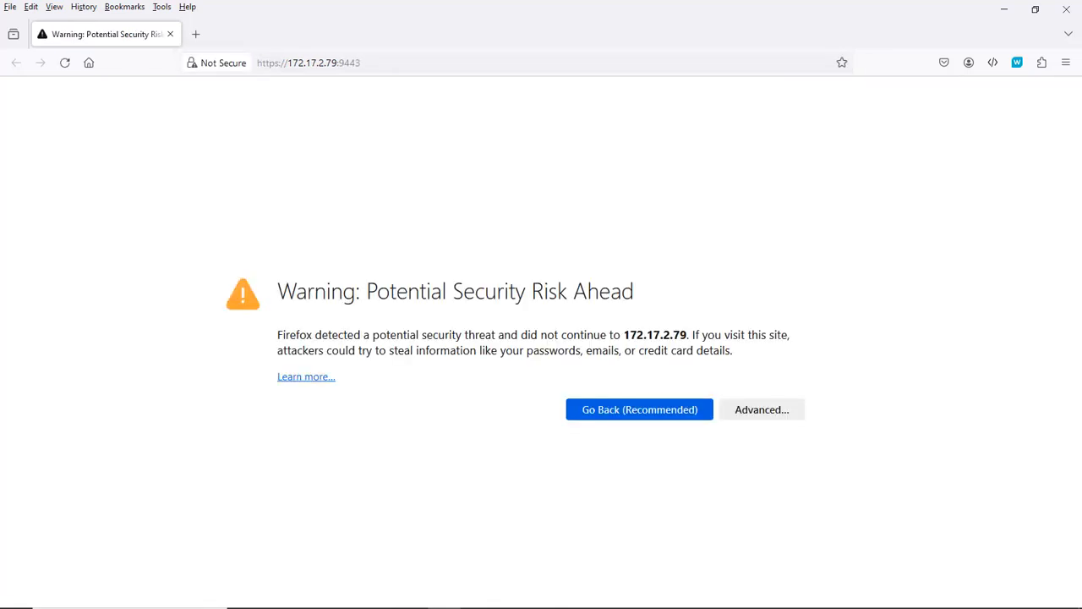
# Bypass the self-signed certificate warning by accepting the risk and continuing to the appliance site
pyautogui.click(754, 410)
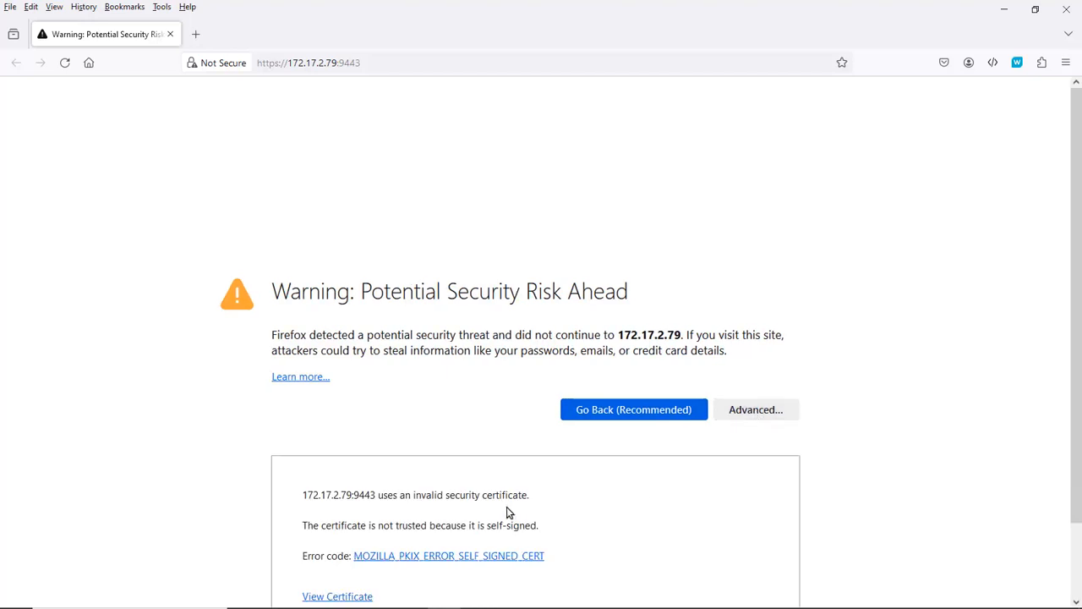
pyautogui.scroll(-2, 465, 423)
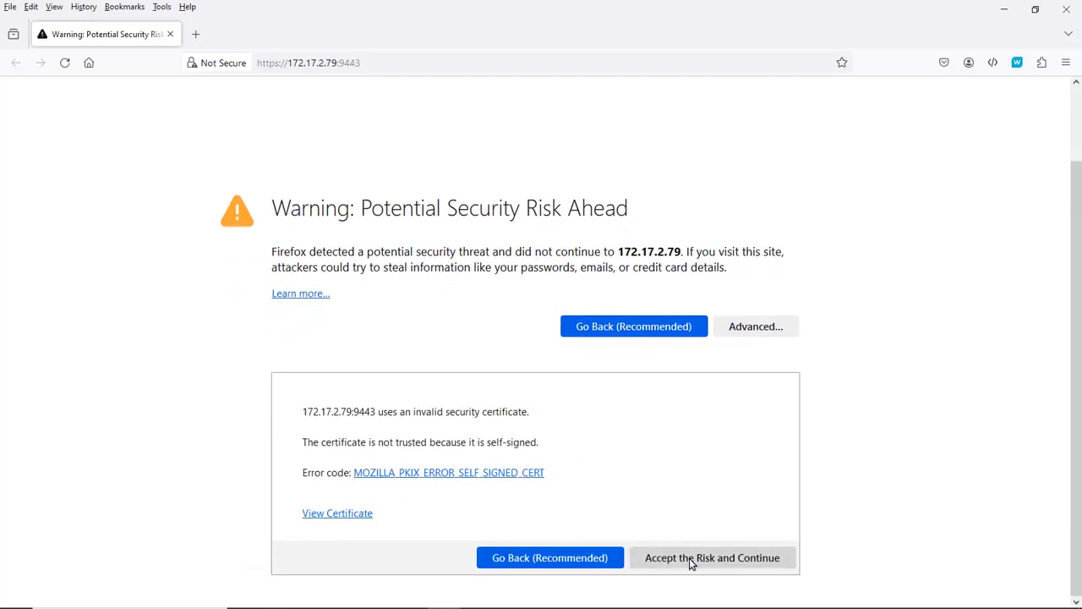
pyautogui.click(689, 558)
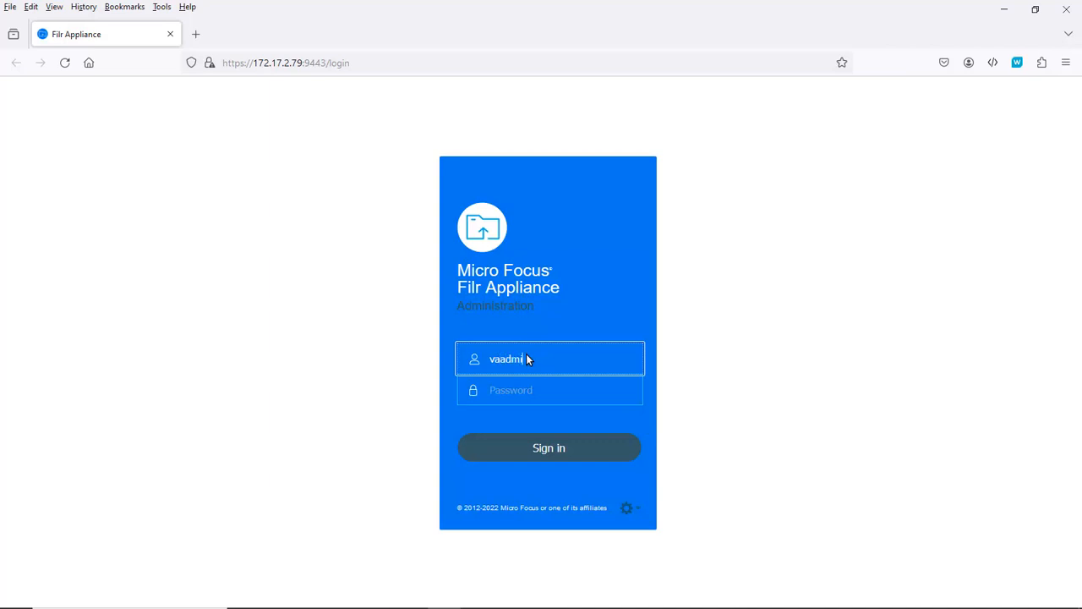
# Sign in to the Filr appliance administration as vaadmin with the account password
pyautogui.write('n')
pyautogui.press('Tab')
pyautogui.write('•••')
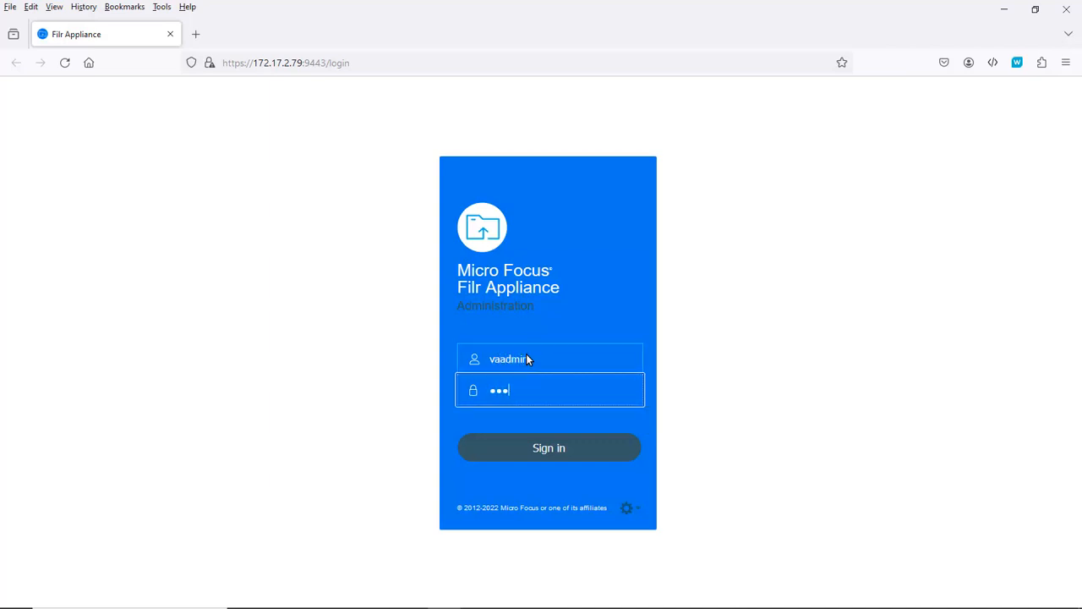
pyautogui.write('•••')
pyautogui.press('Return')
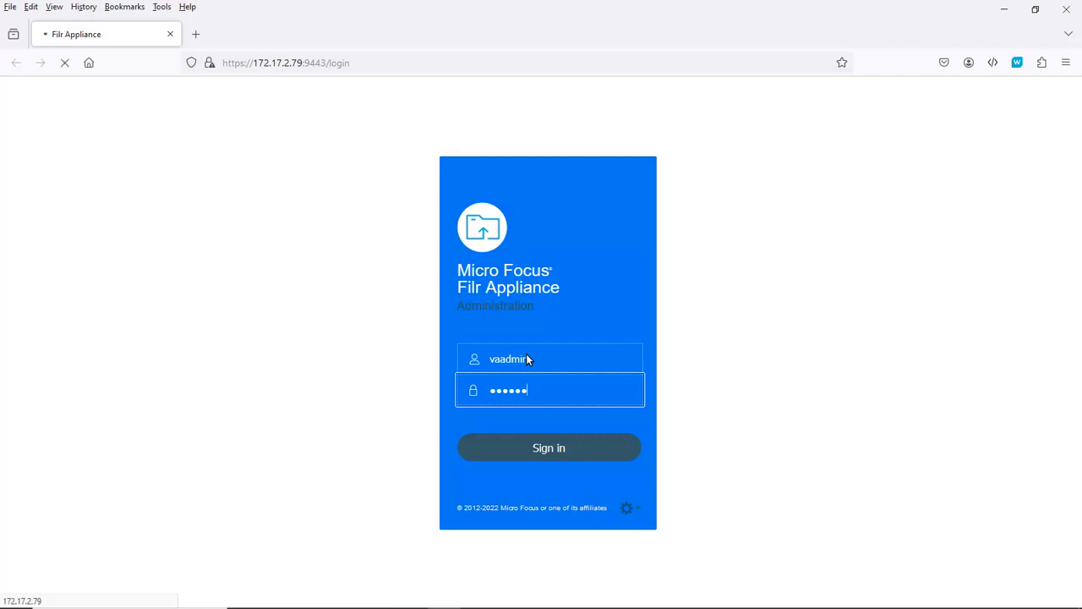